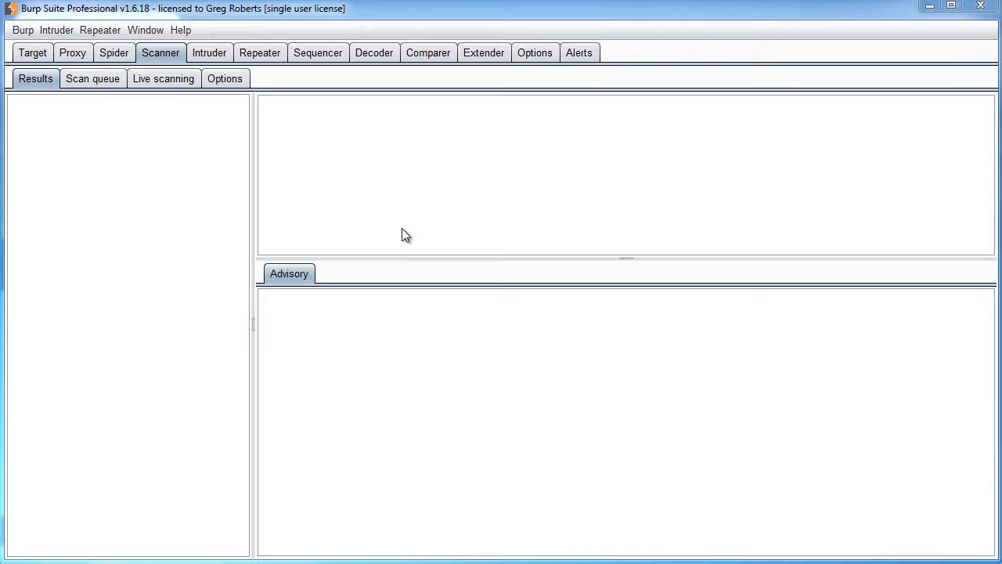
Step: Examine the check types offered in the scanner's Active Scanning Areas and Passive Scanning Areas settings
left_click(226, 79)
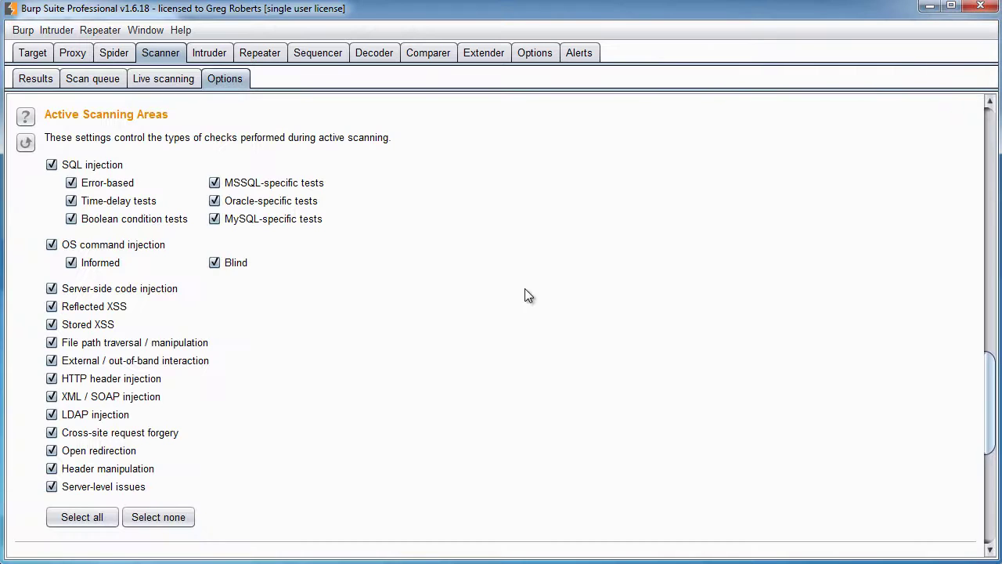
scroll(525, 288, "up", 1)
scroll(528, 292, "down", 1)
scroll(167, 309, "down", 3)
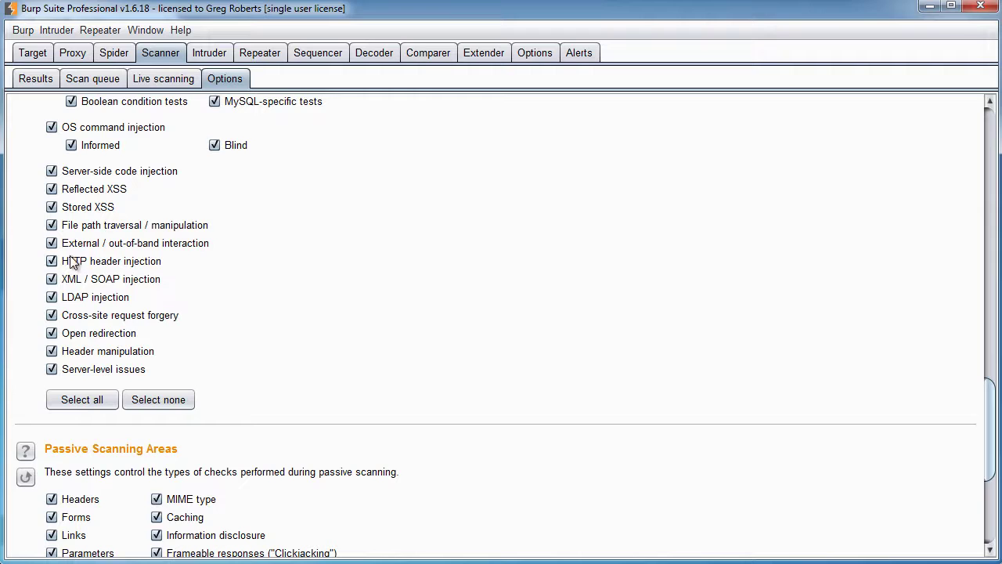
scroll(256, 271, "down", 4)
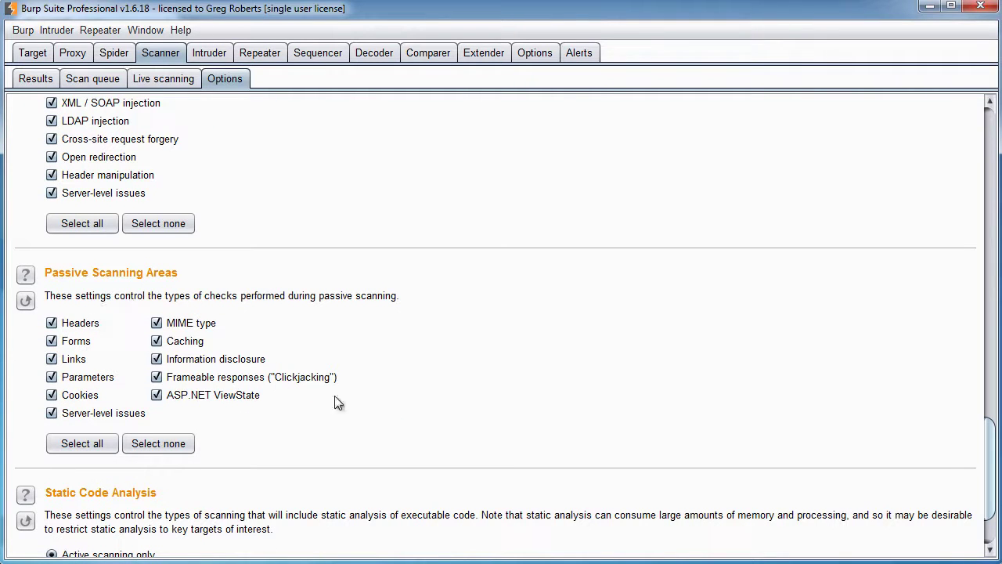
scroll(493, 371, "up", 8)
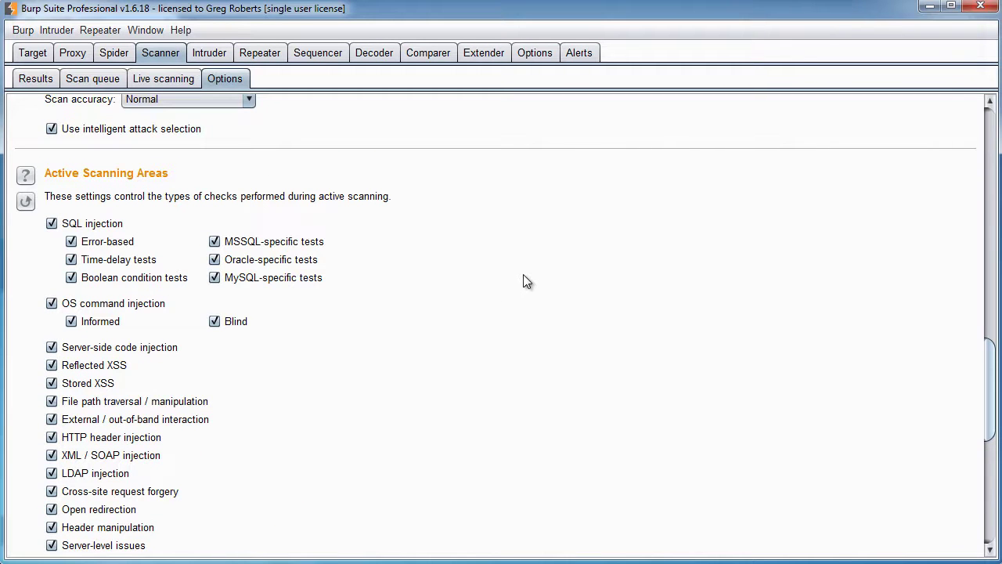
scroll(527, 282, "down", 1)
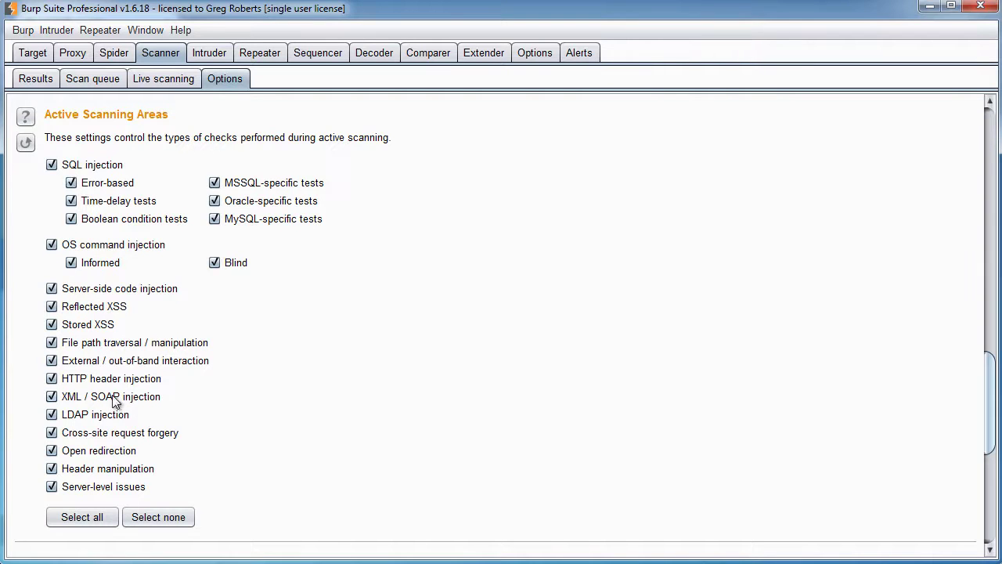
scroll(258, 258, "down", 5)
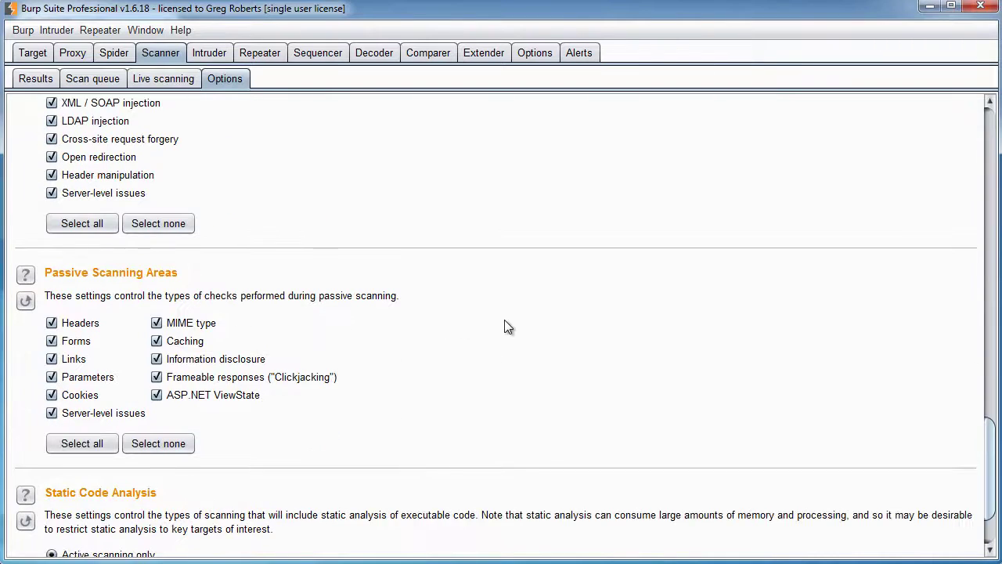
scroll(513, 326, "up", 3)
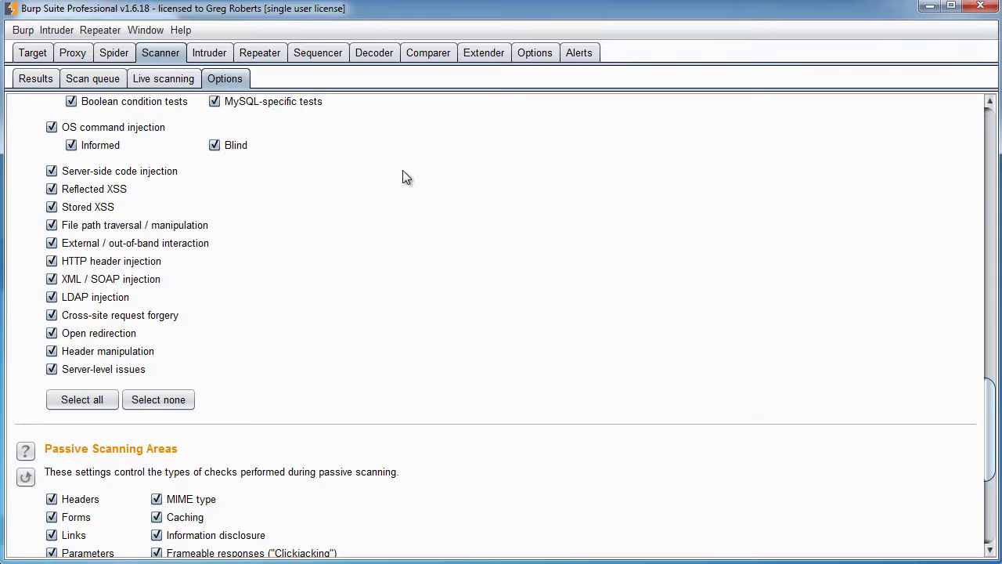
Step: Review the scanner's results view and live scanning settings, and compare them with the target site map
left_click(16, 80)
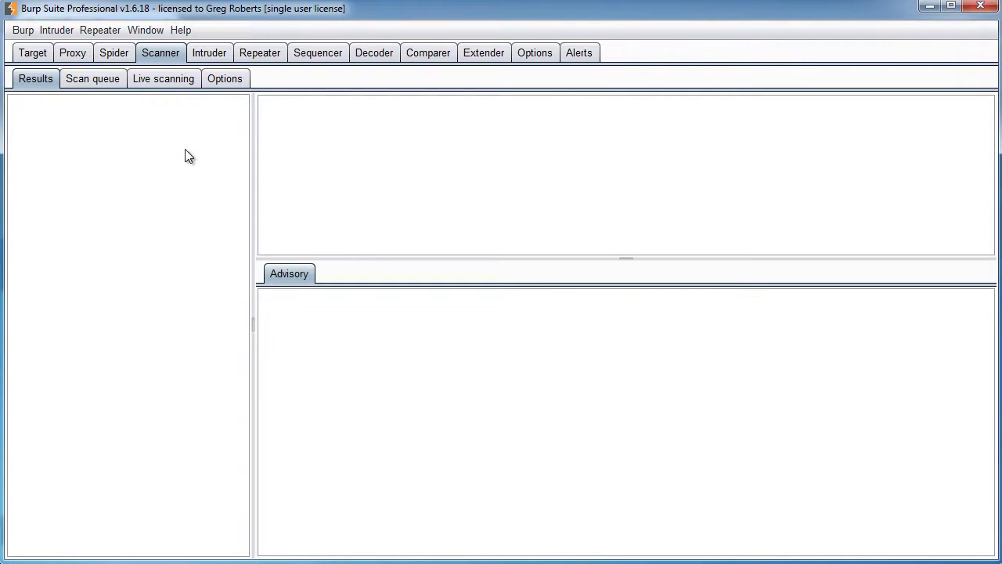
left_click(168, 83)
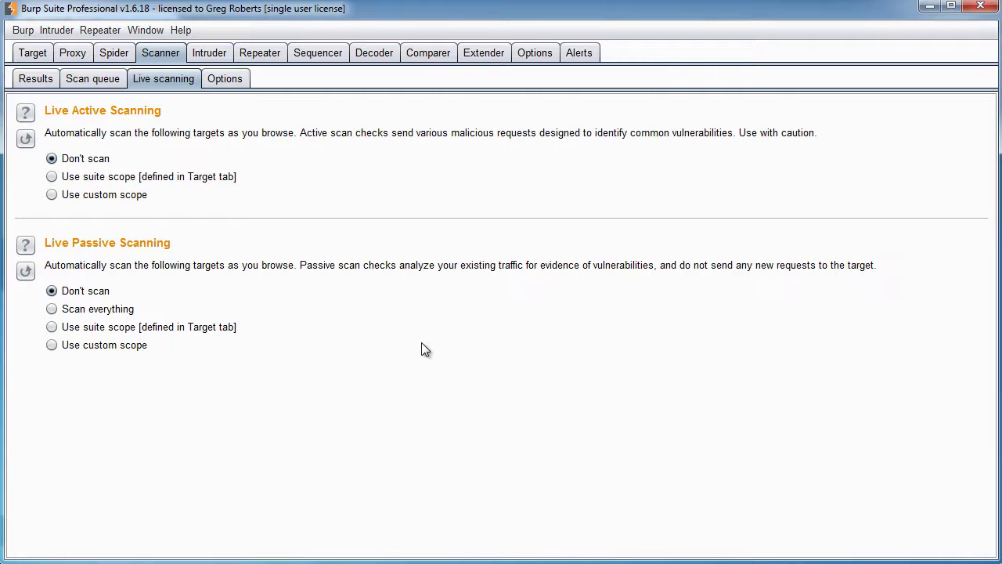
left_click(33, 55)
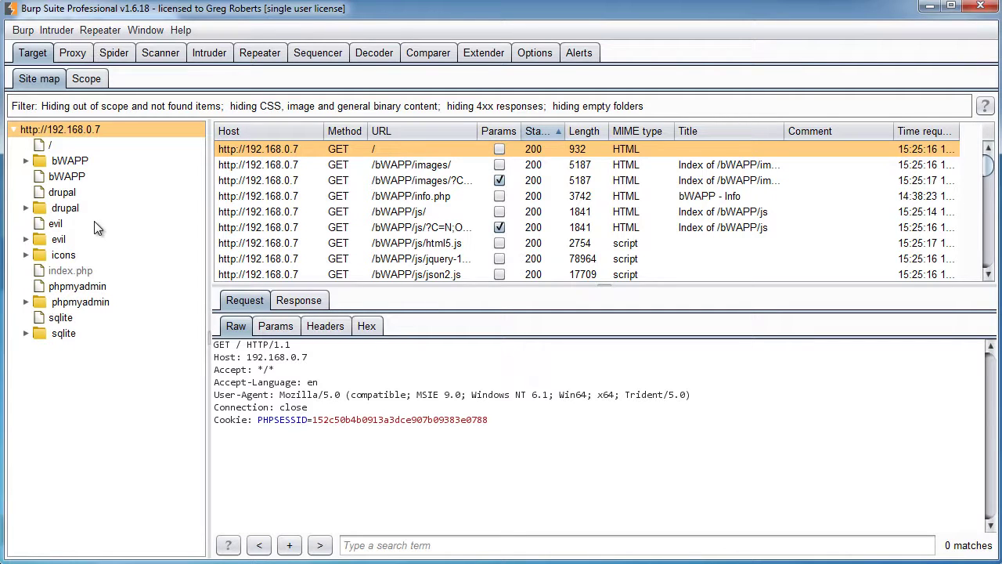
left_click(164, 54)
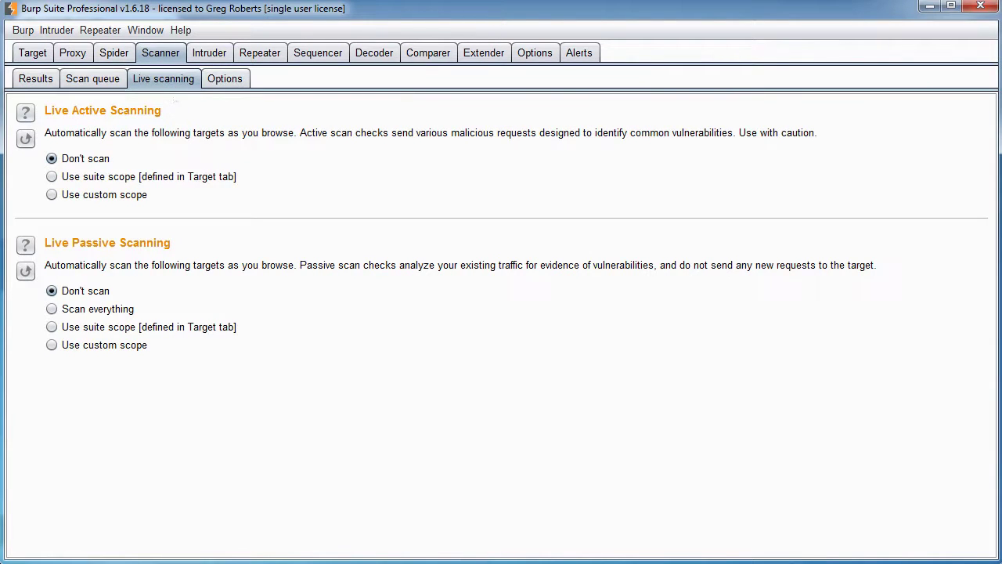
Step: Switch to the browser and open bWAPP's New User page to inspect its input fields
key("alt+Tab")
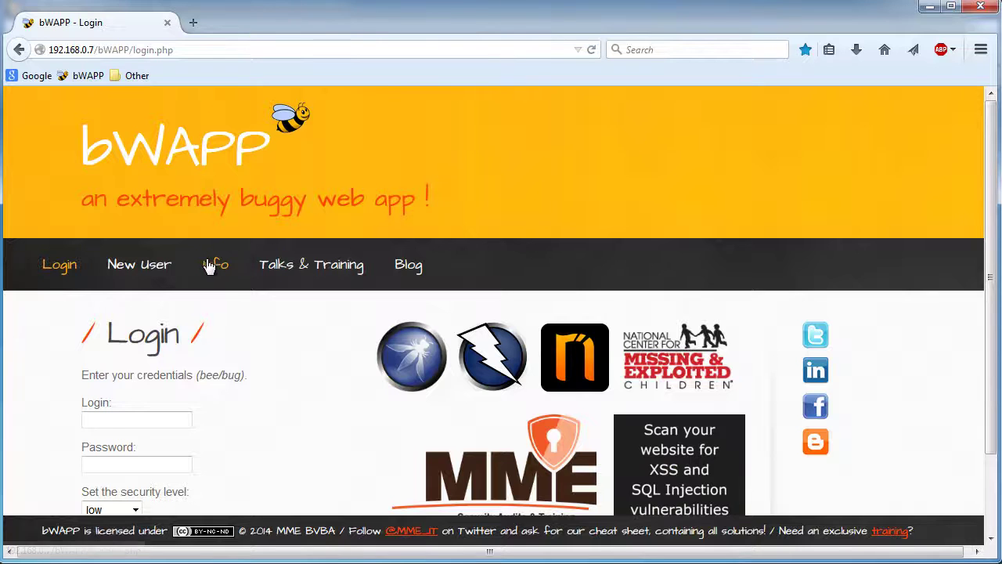
scroll(209, 268, "down", 3)
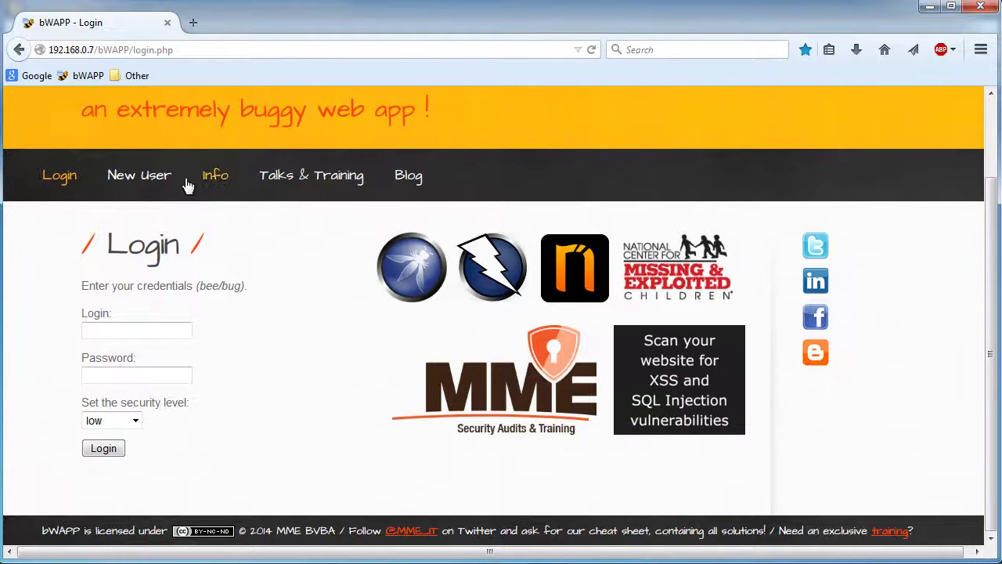
left_click(139, 177)
scroll(447, 246, "down", 3)
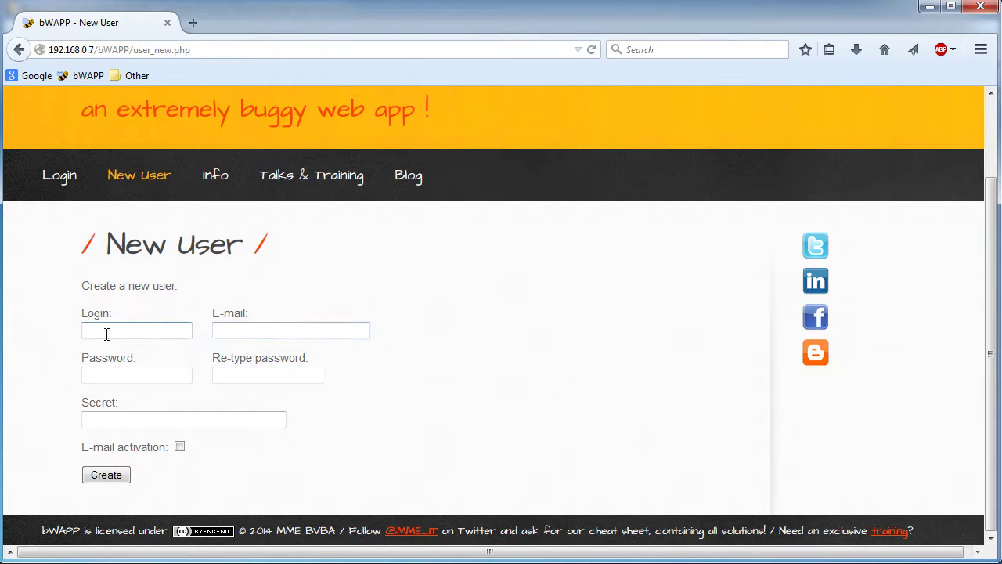
left_click(252, 332)
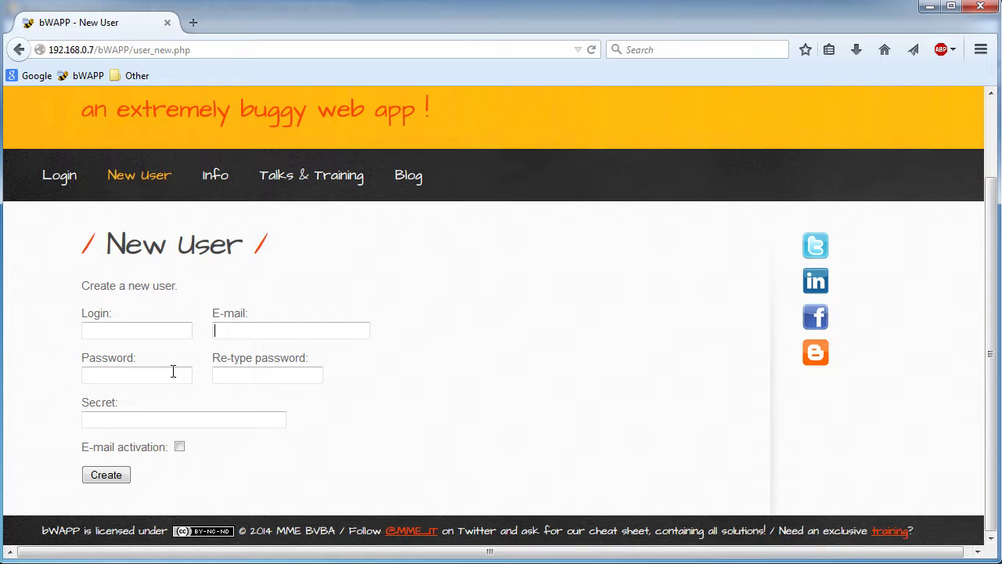
left_click(123, 376)
key("alt+Tab")
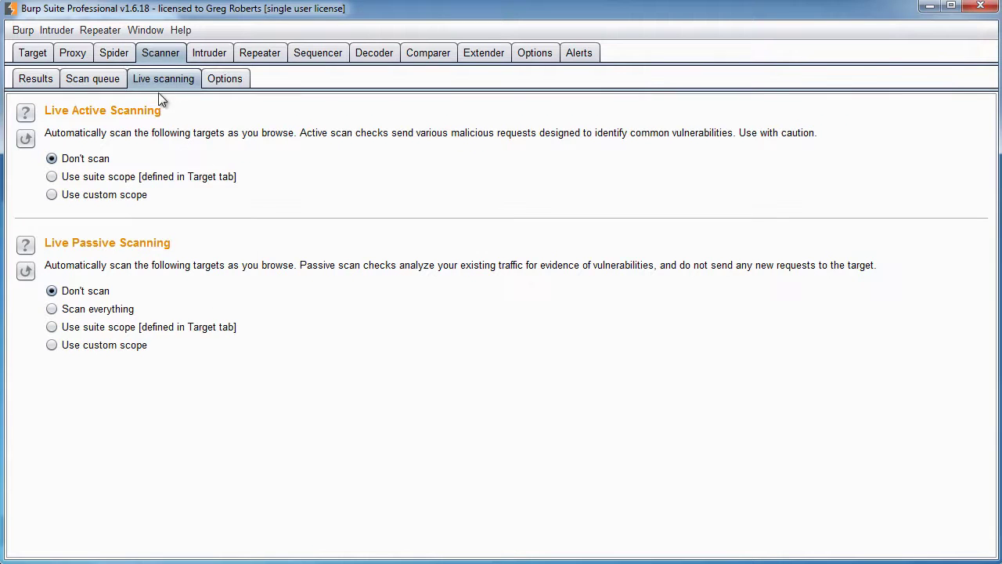
left_click(33, 53)
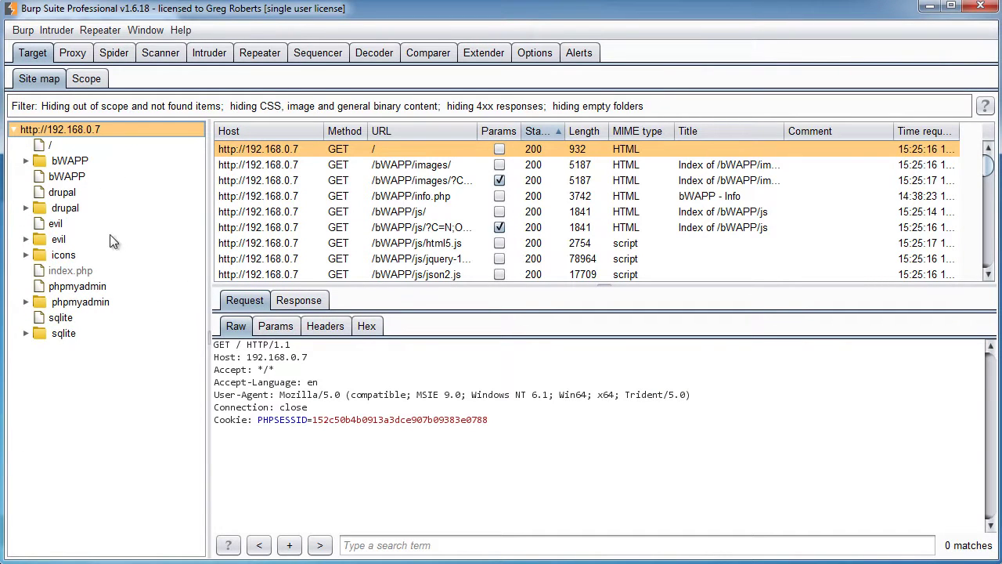
right_click(75, 128)
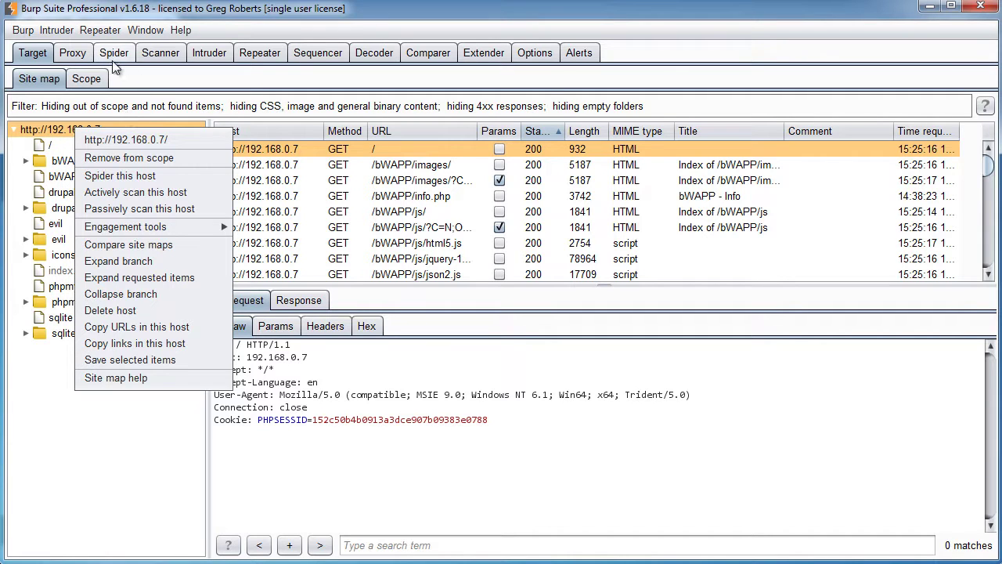
left_click(162, 56)
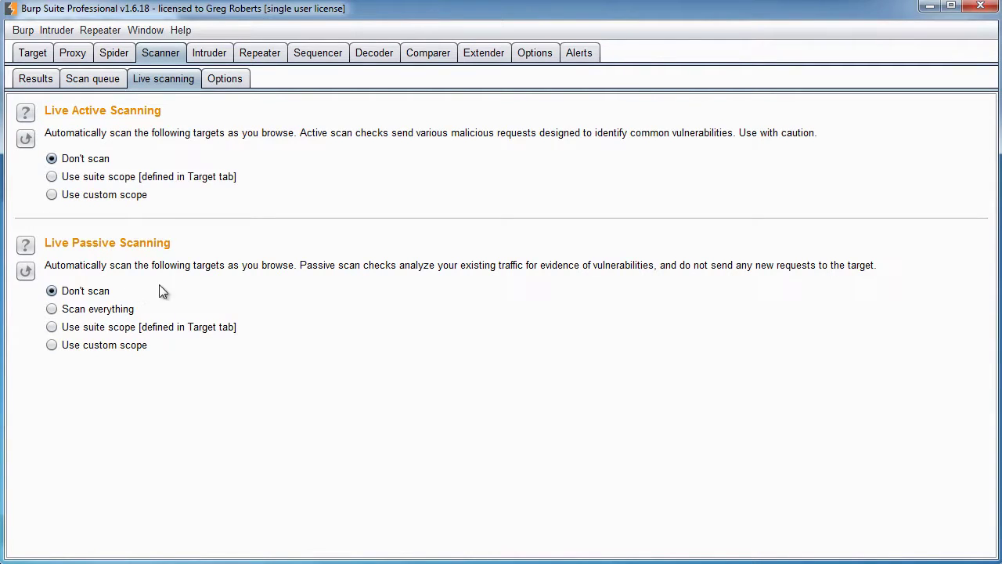
Step: Enlarge the message pane of the site map and read the raw response of the root page request
left_click(32, 52)
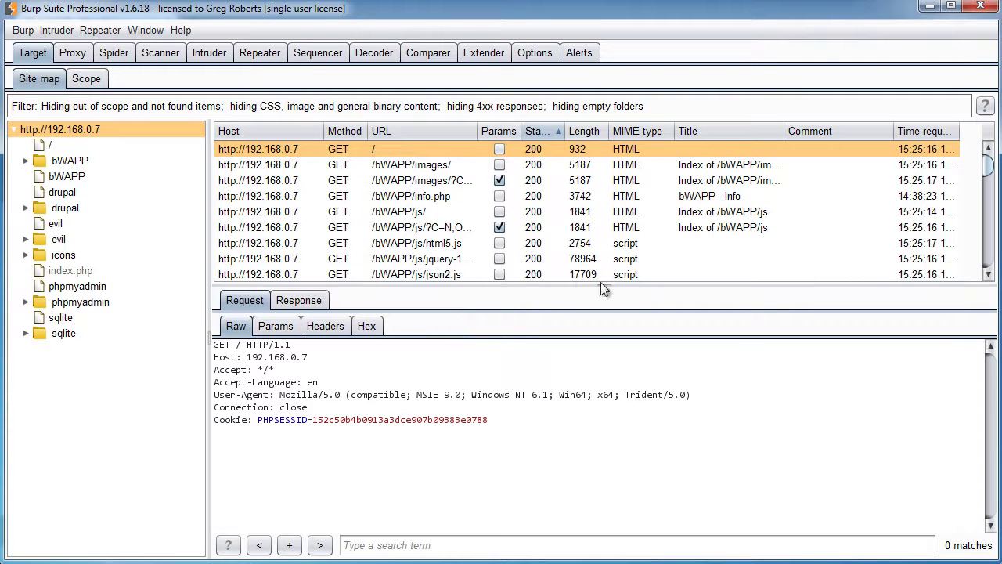
left_click_drag(602, 286, 599, 164)
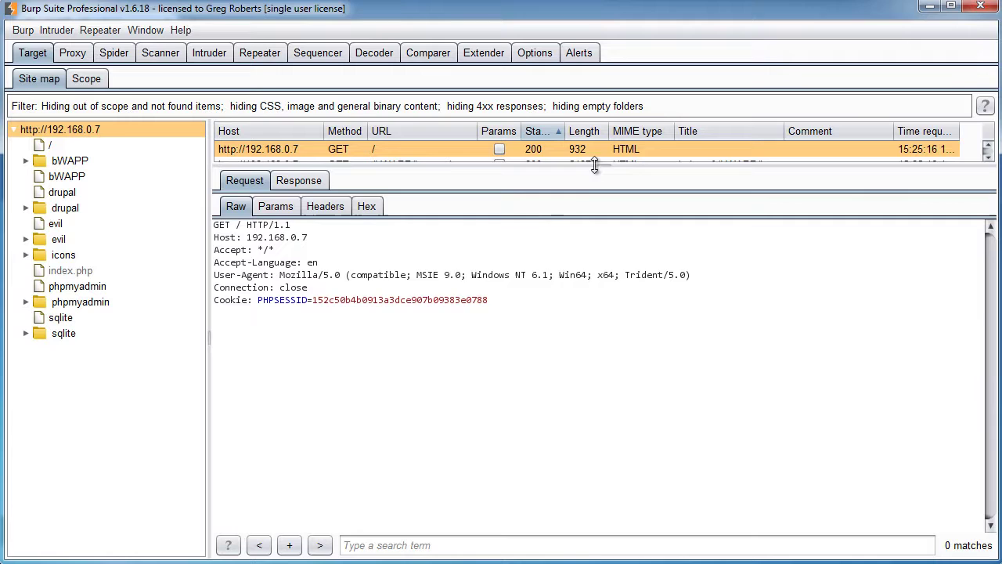
left_click(306, 182)
scroll(435, 333, "down", 2)
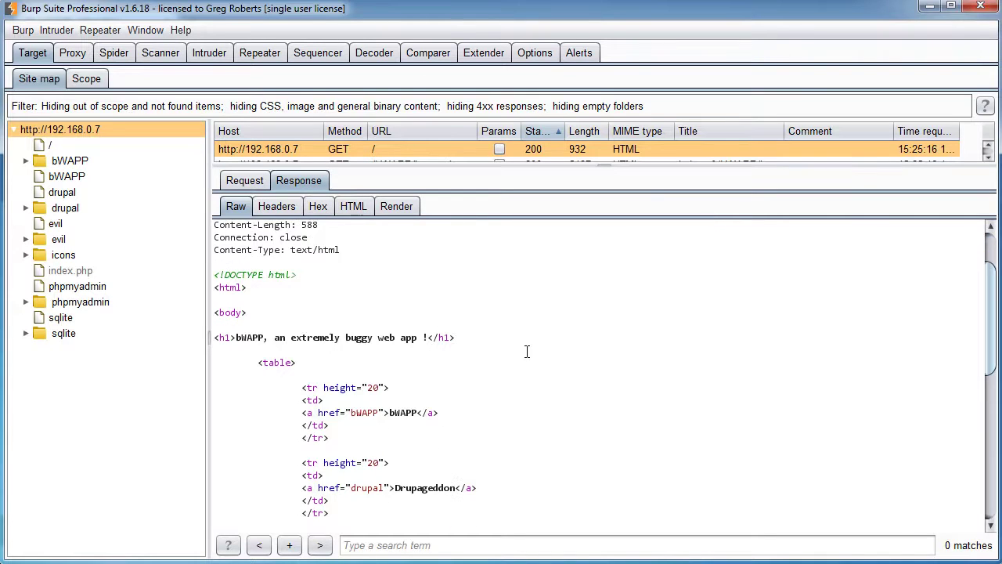
scroll(527, 352, "down", 8)
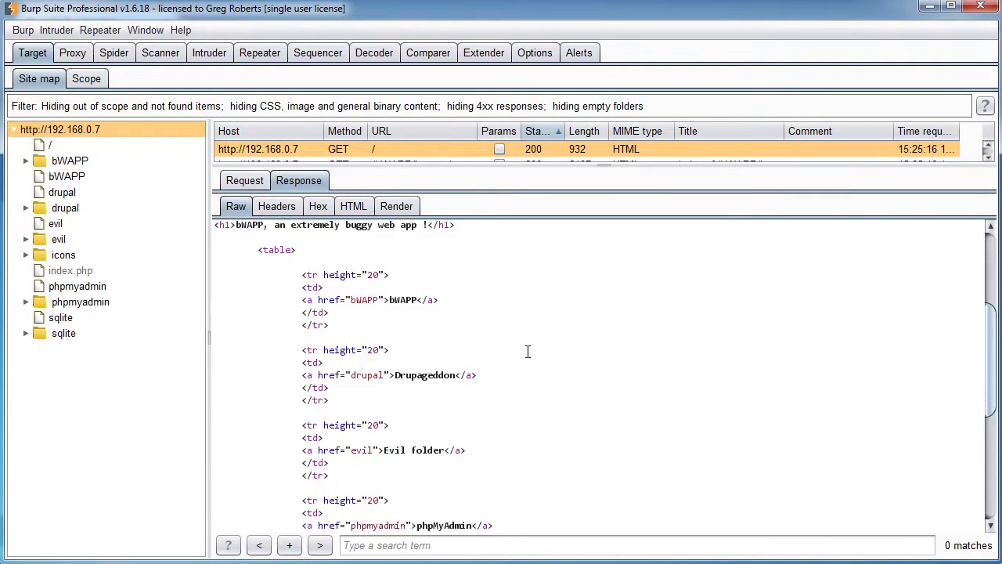
scroll(527, 351, "down", 3)
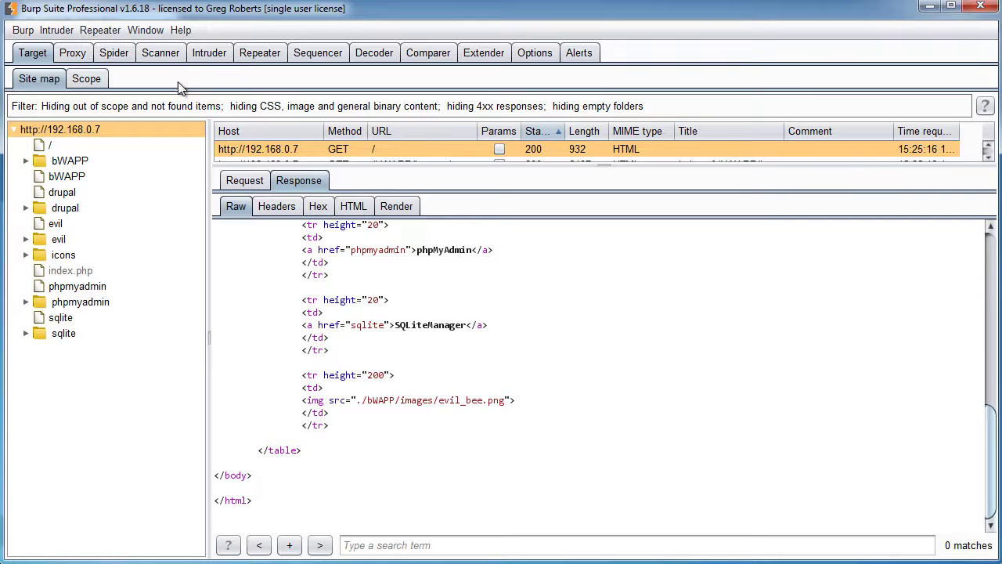
Step: Recheck the live scanning settings, switch to the browser and examine each text field of the New User form
left_click(159, 51)
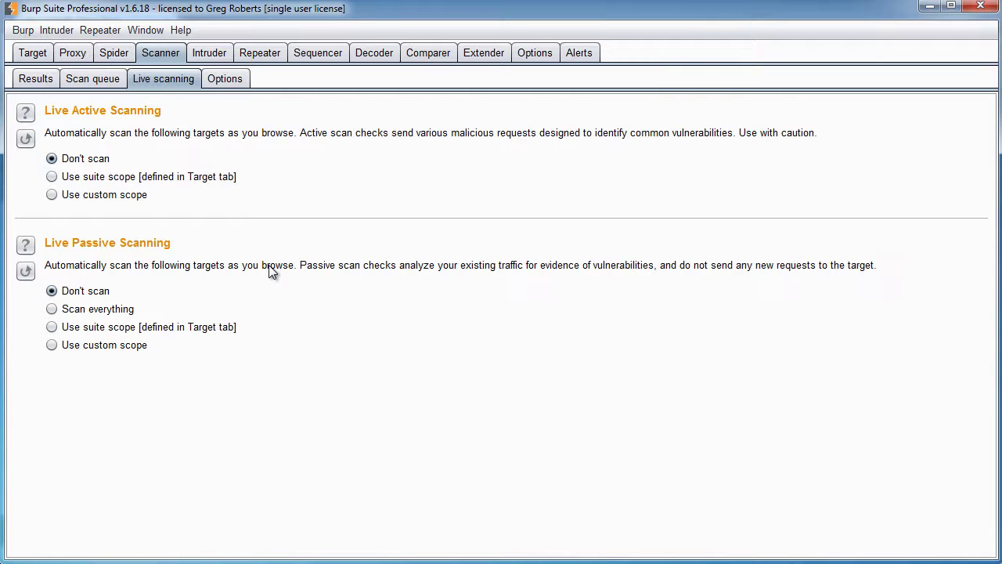
key("alt+Tab")
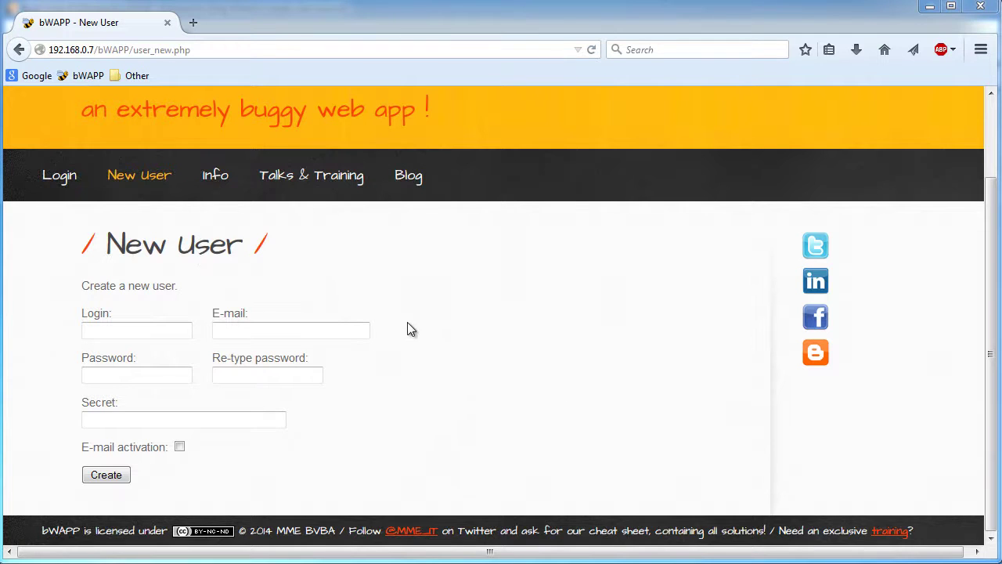
left_click(265, 335)
left_click(161, 375)
left_click(241, 374)
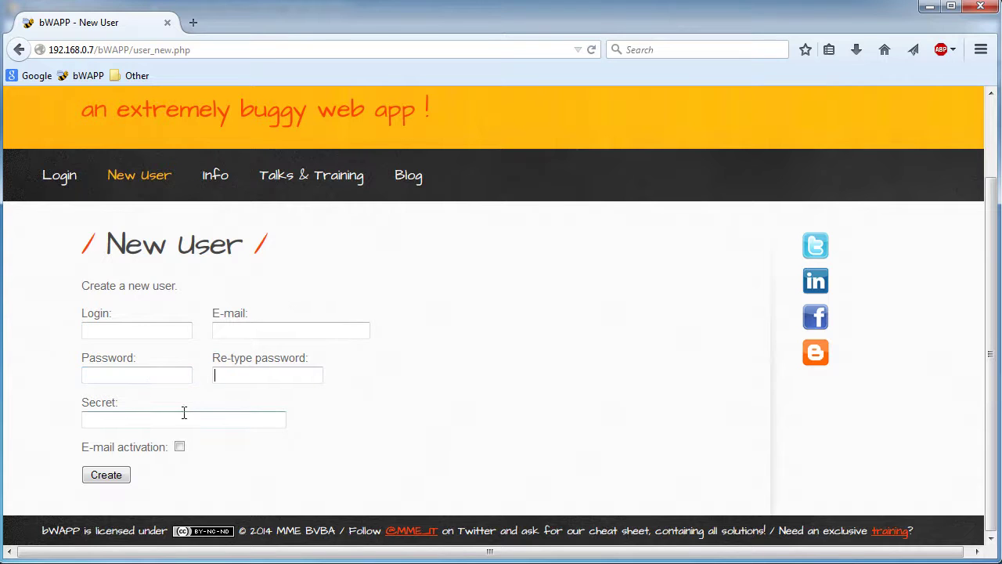
left_click(149, 420)
left_click(129, 327)
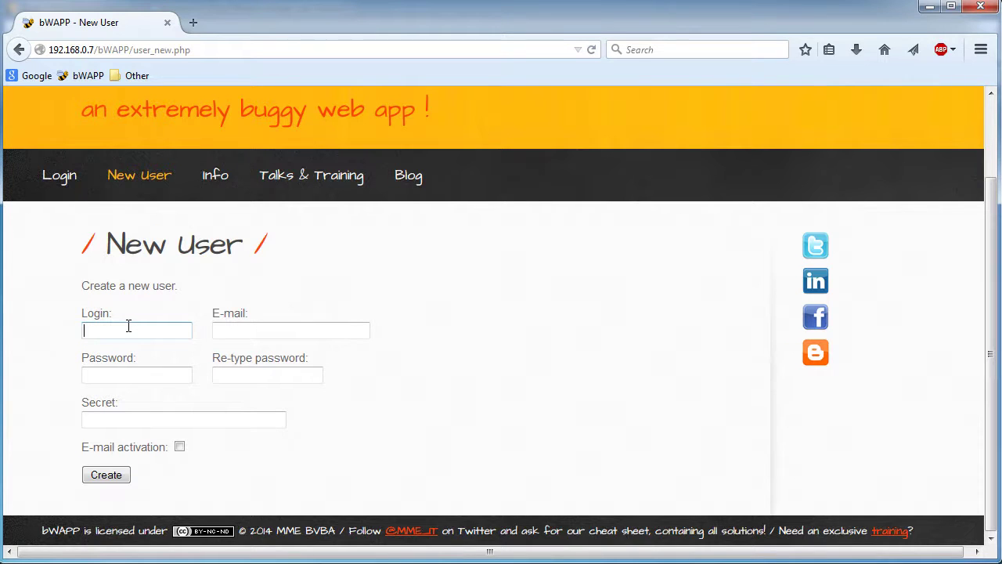
left_click(129, 326)
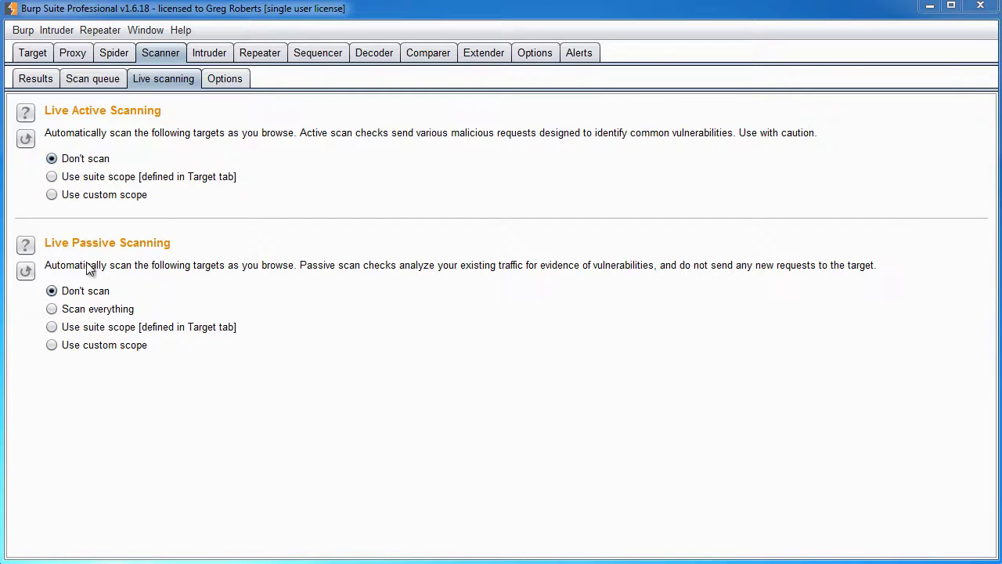
Step: Try the suite scope option for Live Passive Scanning and revert it to Don't scan
left_click(51, 327)
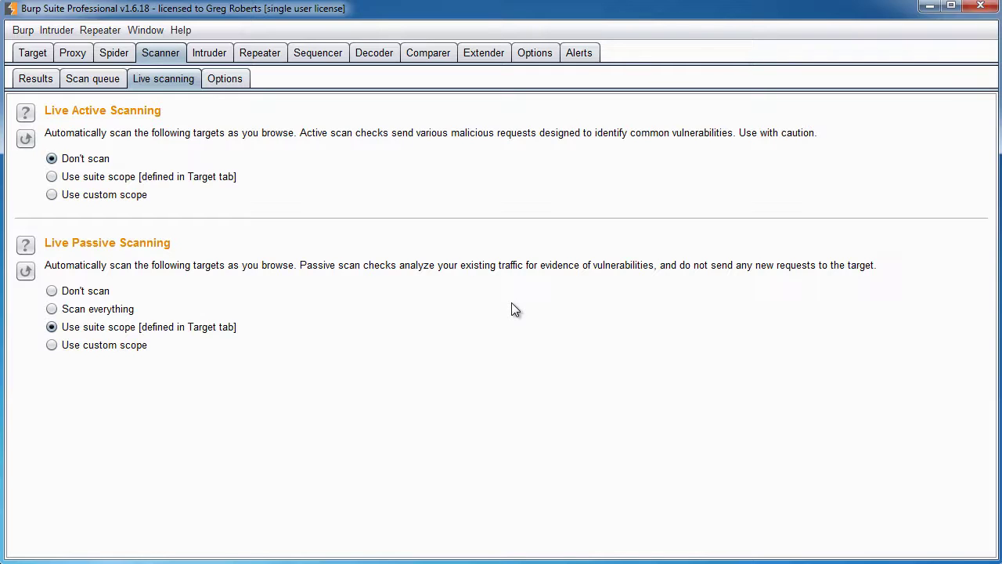
left_click(52, 290)
left_click(33, 54)
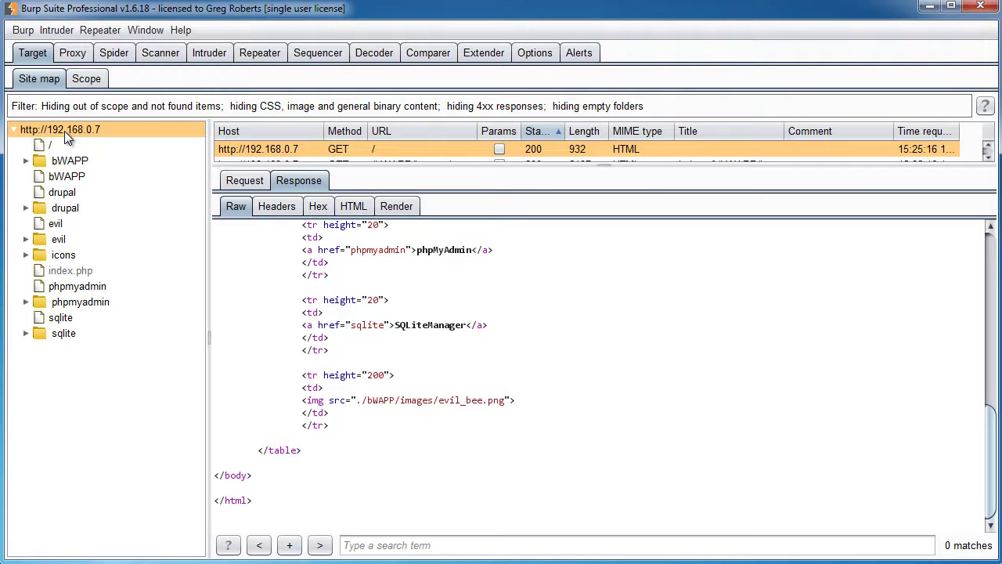
right_click(55, 133)
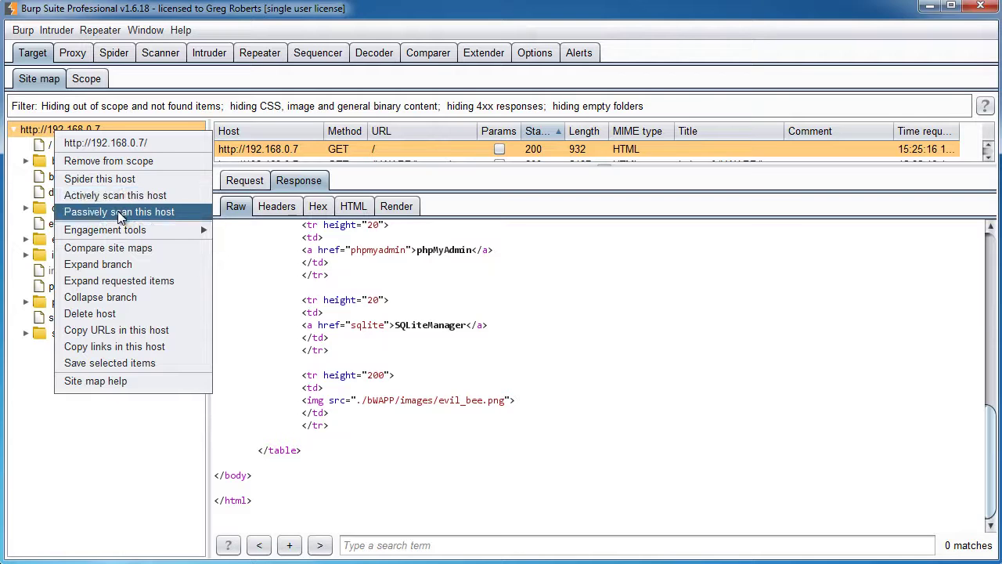
left_click(45, 134)
Step: Open the scanner options and examine the Attack Insertion Points settings
left_click(162, 53)
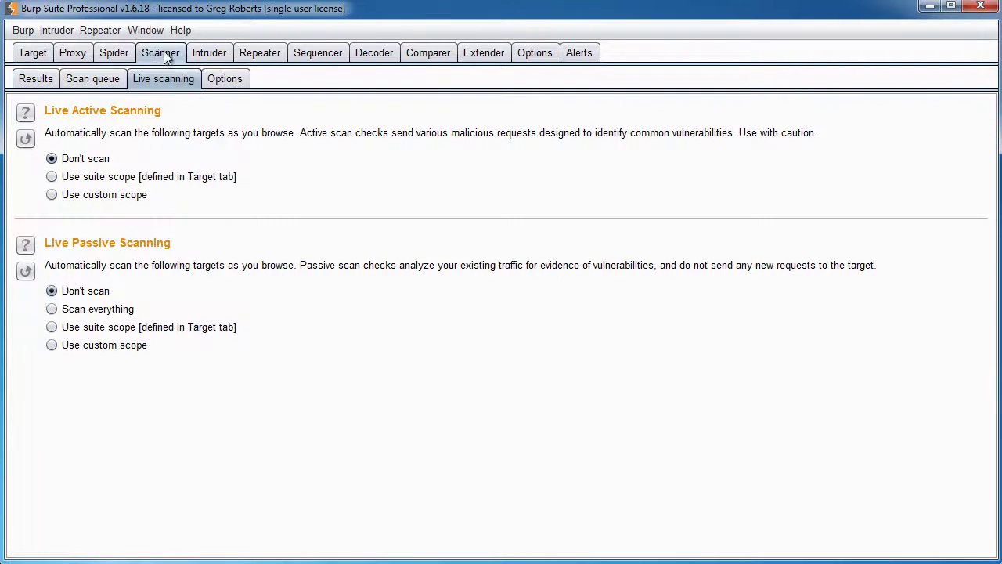
left_click(225, 78)
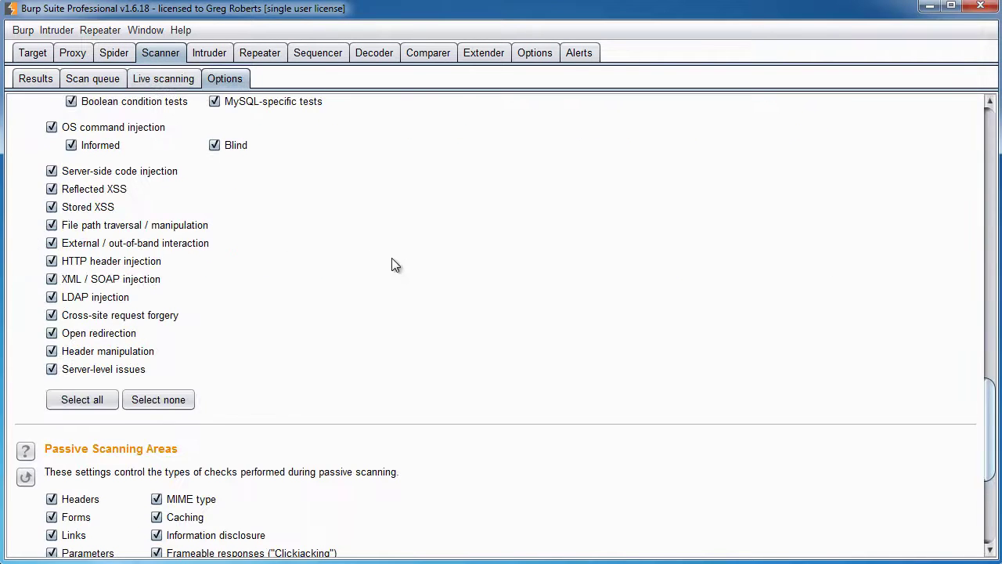
scroll(396, 265, "up", 10)
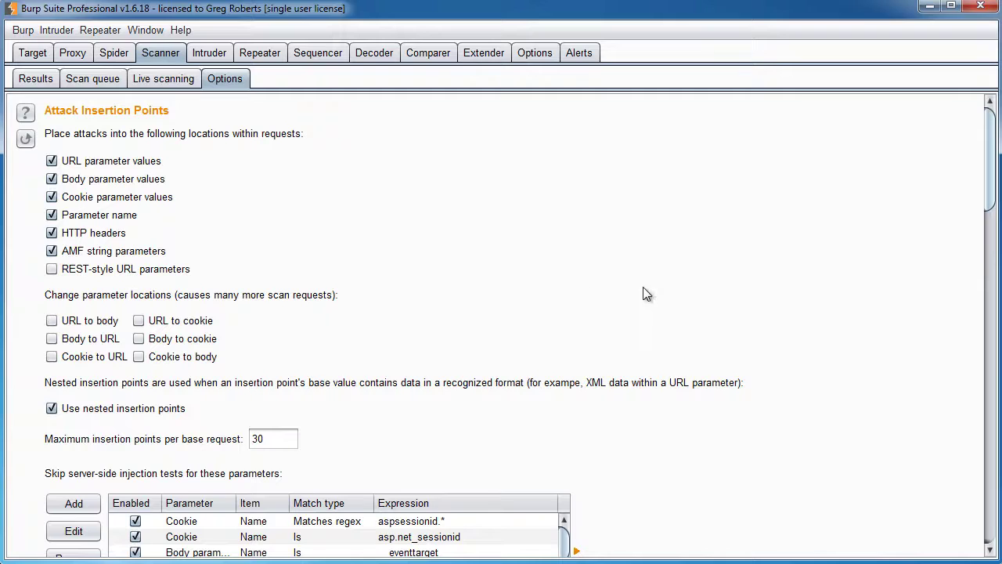